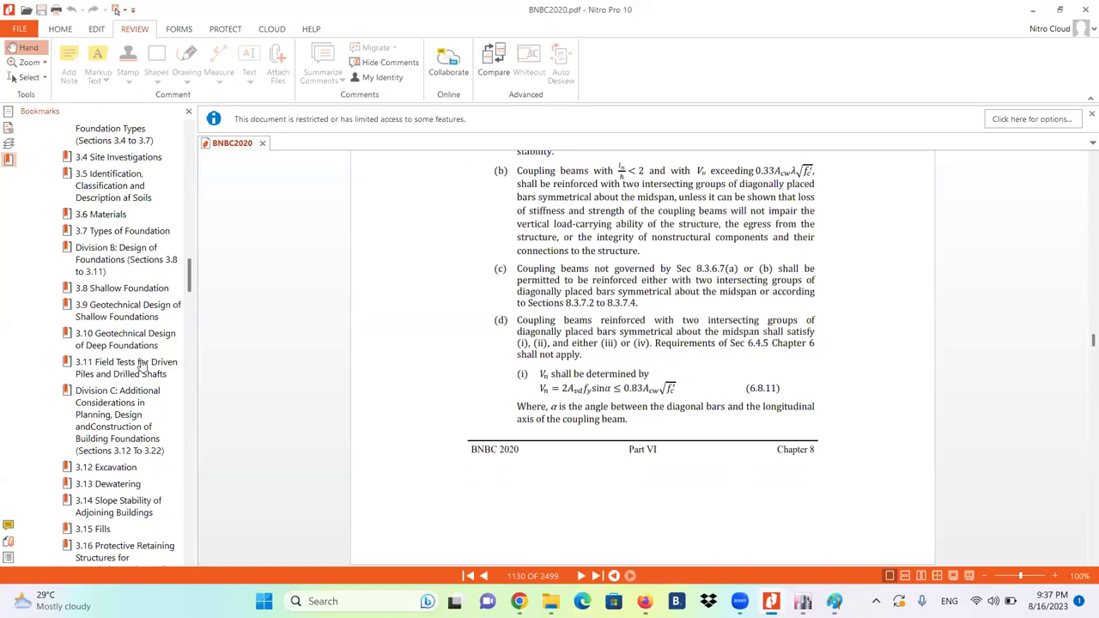
Look through the Part VI bookmarks from the Chapter 3 foundation sections to section 8.3 Earthquake-Resistant Design Provisions.
{"action": "scroll", "coordinate": [142, 365], "scroll_direction": "down", "scroll_amount": 5}
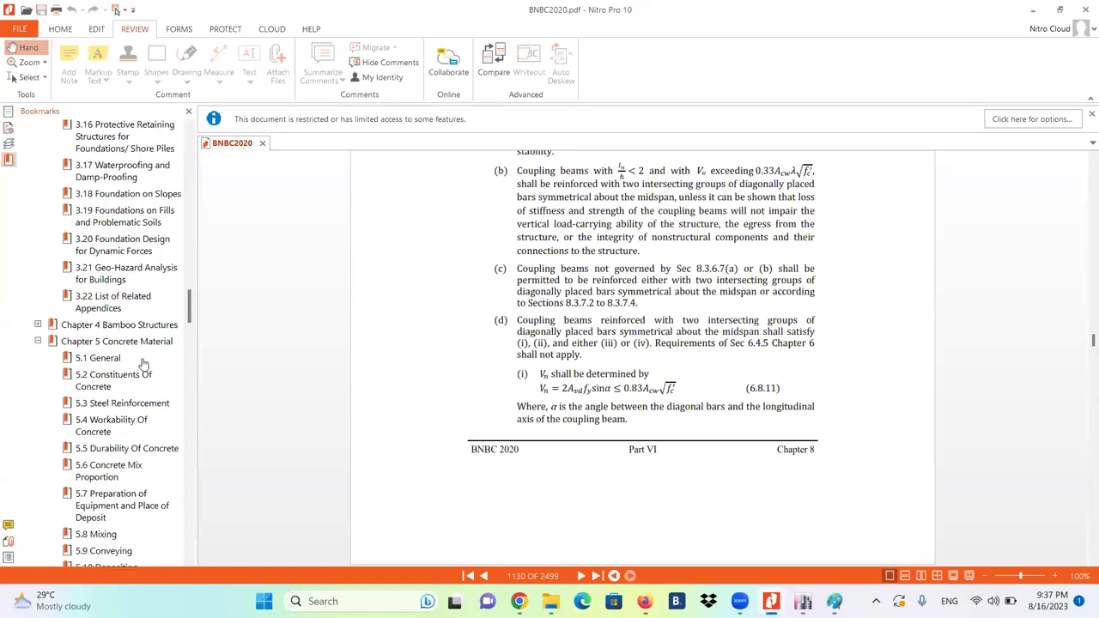
{"action": "scroll", "coordinate": [143, 365], "scroll_direction": "down", "scroll_amount": 3}
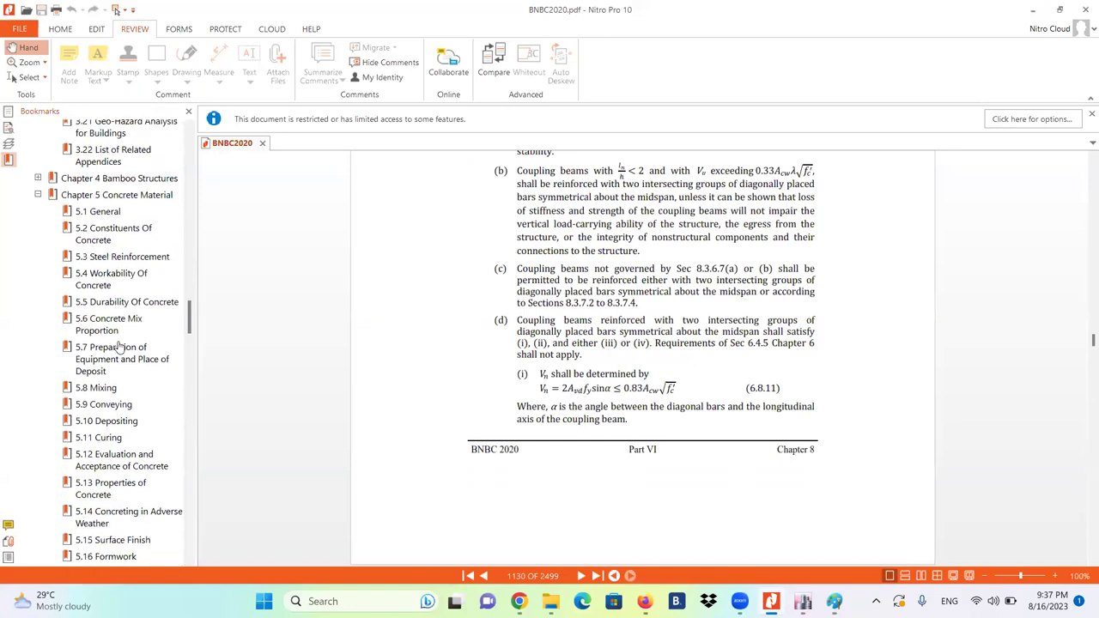
{"action": "scroll", "coordinate": [120, 347], "scroll_direction": "down", "scroll_amount": 6}
{"action": "scroll", "coordinate": [118, 348], "scroll_direction": "up", "scroll_amount": 4}
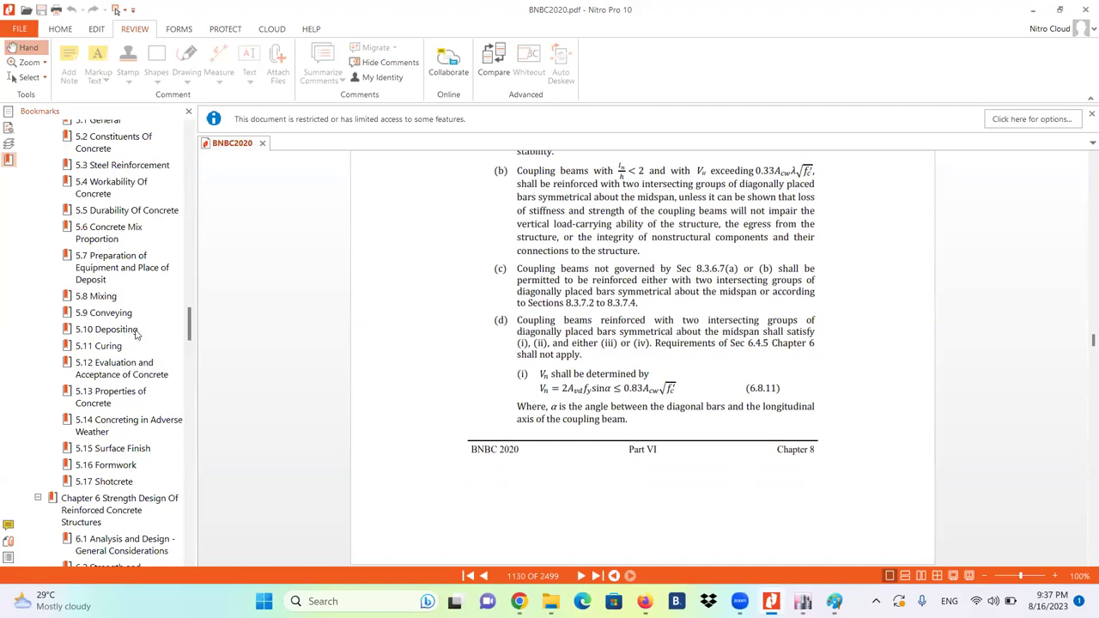
{"action": "scroll", "coordinate": [129, 333], "scroll_direction": "down", "scroll_amount": 8}
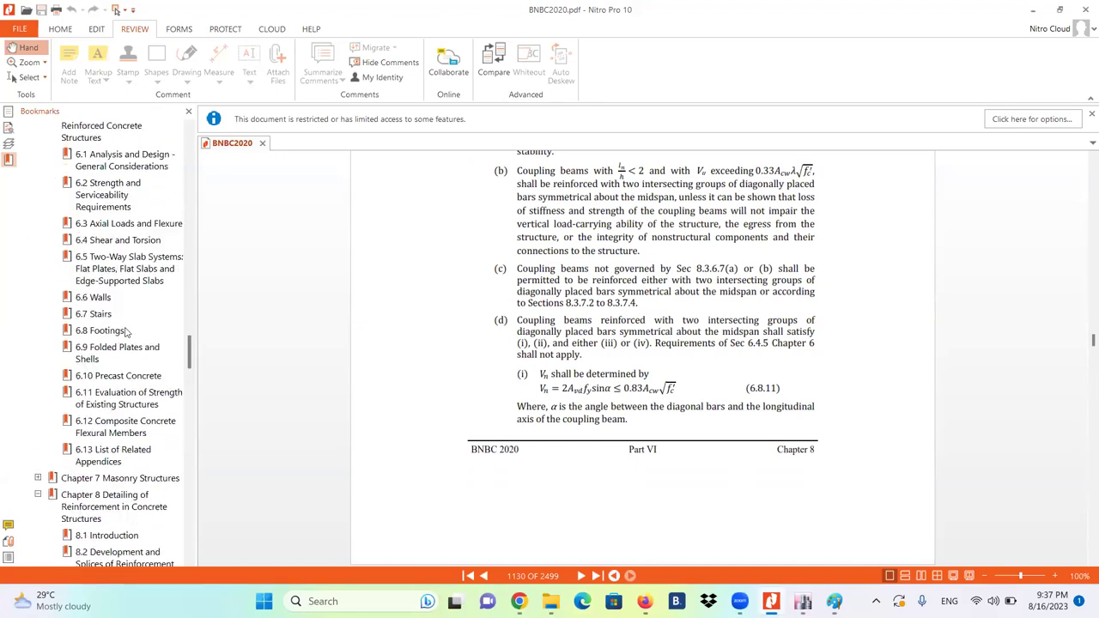
{"action": "scroll", "coordinate": [126, 331], "scroll_direction": "down", "scroll_amount": 2}
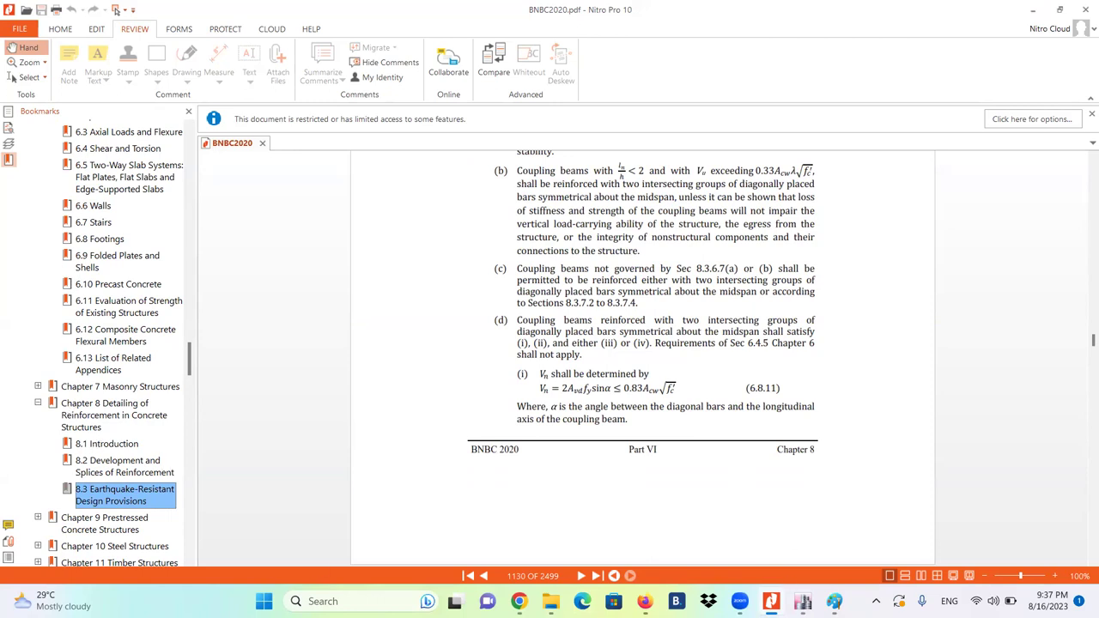
Switch to Paint, handwrite 2, 6 and 8 beside the existing sketch, circle them together, and write 100% below.
{"action": "key", "text": "alt+Tab"}
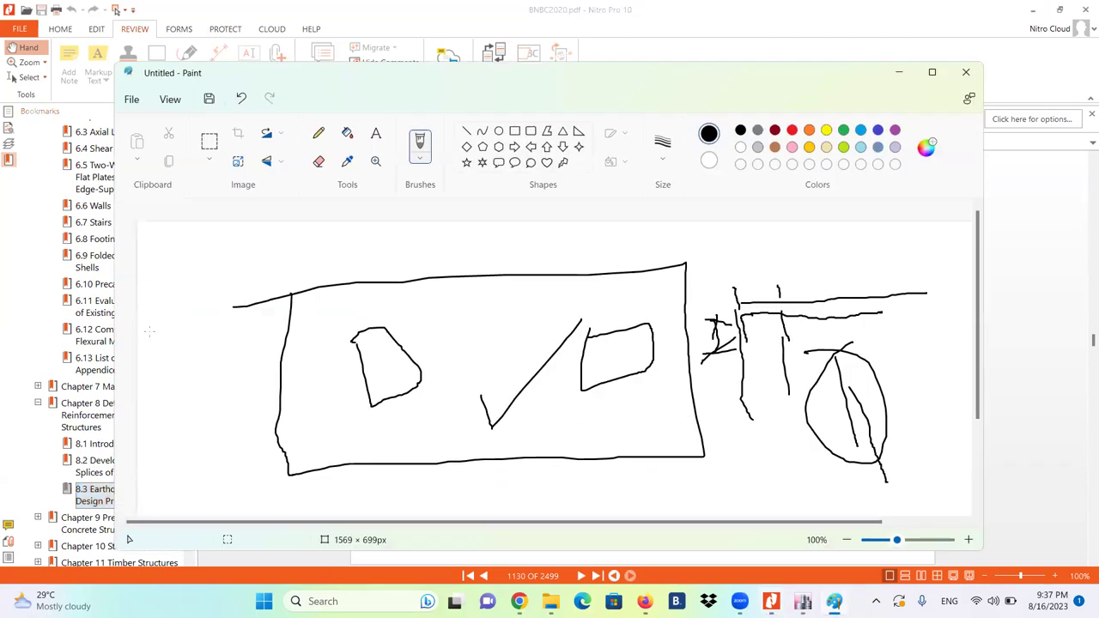
{"action": "mouse_move", "coordinate": [175, 311]}
{"action": "left_mouse_down"}
{"action": "mouse_move", "coordinate": [198, 296]}
{"action": "mouse_move", "coordinate": [185, 343]}
{"action": "mouse_move", "coordinate": [229, 316]}
{"action": "left_mouse_up"}
{"action": "mouse_move", "coordinate": [263, 255]}
{"action": "left_mouse_down"}
{"action": "mouse_move", "coordinate": [252, 268]}
{"action": "mouse_move", "coordinate": [266, 281]}
{"action": "mouse_move", "coordinate": [250, 281]}
{"action": "left_mouse_up"}
{"action": "mouse_move", "coordinate": [329, 233]}
{"action": "left_mouse_down"}
{"action": "mouse_move", "coordinate": [324, 260]}
{"action": "mouse_move", "coordinate": [305, 236]}
{"action": "mouse_move", "coordinate": [326, 232]}
{"action": "left_mouse_up"}
{"action": "mouse_move", "coordinate": [179, 360]}
{"action": "left_mouse_down"}
{"action": "mouse_move", "coordinate": [341, 285]}
{"action": "mouse_move", "coordinate": [369, 240]}
{"action": "mouse_move", "coordinate": [342, 230]}
{"action": "mouse_move", "coordinate": [286, 238]}
{"action": "mouse_move", "coordinate": [213, 256]}
{"action": "mouse_move", "coordinate": [164, 284]}
{"action": "mouse_move", "coordinate": [178, 375]}
{"action": "left_mouse_up"}
{"action": "left_click_drag", "start_coordinate": [156, 412], "coordinate": [178, 440]}
{"action": "mouse_move", "coordinate": [189, 395]}
{"action": "left_mouse_down"}
{"action": "mouse_move", "coordinate": [182, 416]}
{"action": "mouse_move", "coordinate": [196, 393]}
{"action": "mouse_move", "coordinate": [241, 385]}
{"action": "mouse_move", "coordinate": [225, 388]}
{"action": "left_mouse_up"}
{"action": "left_click_drag", "start_coordinate": [267, 352], "coordinate": [253, 388]}
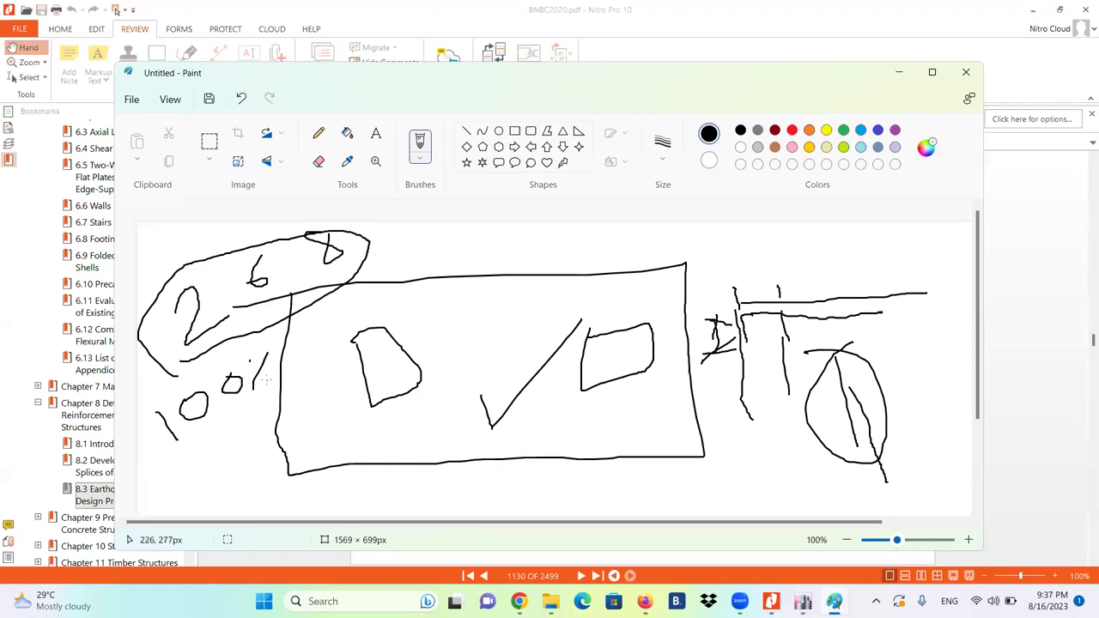
Handwrite 1, 3 and 5 below the 100% note and add tick marks above the numbers.
{"action": "left_click_drag", "start_coordinate": [199, 470], "coordinate": [220, 516]}
{"action": "mouse_move", "coordinate": [254, 463]}
{"action": "left_mouse_down"}
{"action": "mouse_move", "coordinate": [272, 450]}
{"action": "mouse_move", "coordinate": [283, 475]}
{"action": "mouse_move", "coordinate": [266, 498]}
{"action": "left_mouse_up"}
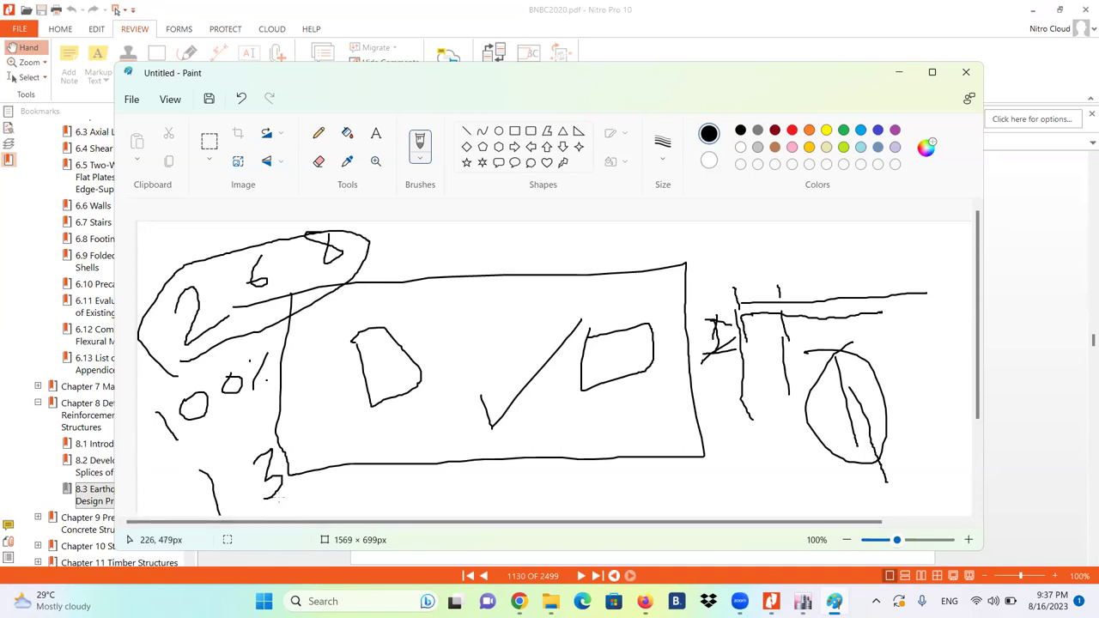
{"action": "mouse_move", "coordinate": [350, 417]}
{"action": "left_mouse_down"}
{"action": "mouse_move", "coordinate": [348, 444]}
{"action": "mouse_move", "coordinate": [388, 435]}
{"action": "mouse_move", "coordinate": [373, 466]}
{"action": "left_mouse_up"}
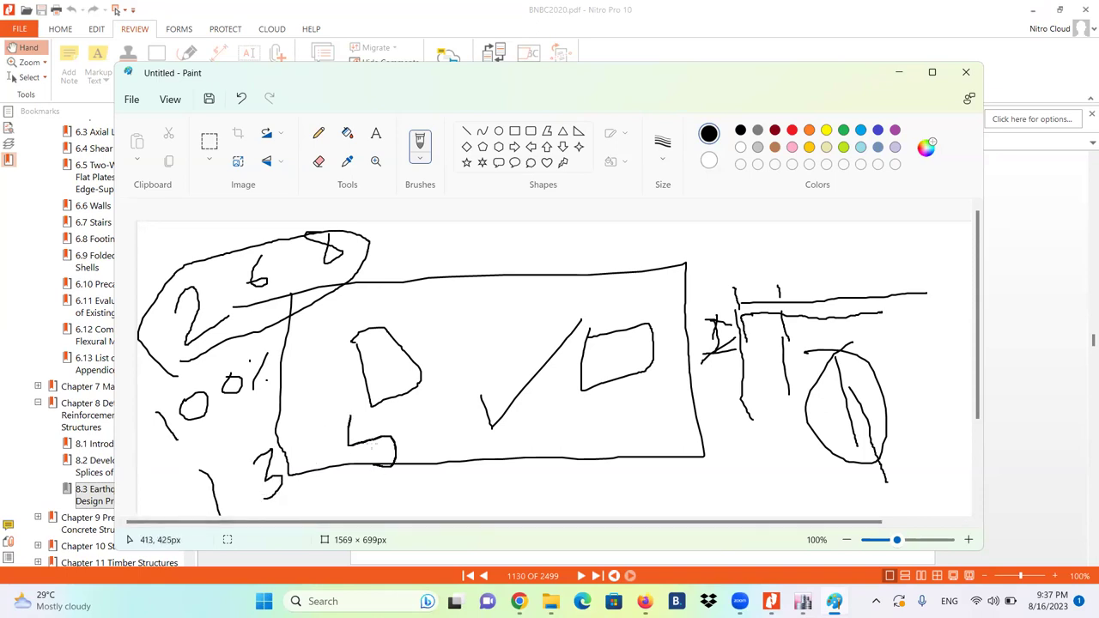
{"action": "mouse_move", "coordinate": [191, 453]}
{"action": "left_mouse_down"}
{"action": "mouse_move", "coordinate": [233, 421]}
{"action": "mouse_move", "coordinate": [276, 426]}
{"action": "mouse_move", "coordinate": [320, 385]}
{"action": "left_mouse_up"}
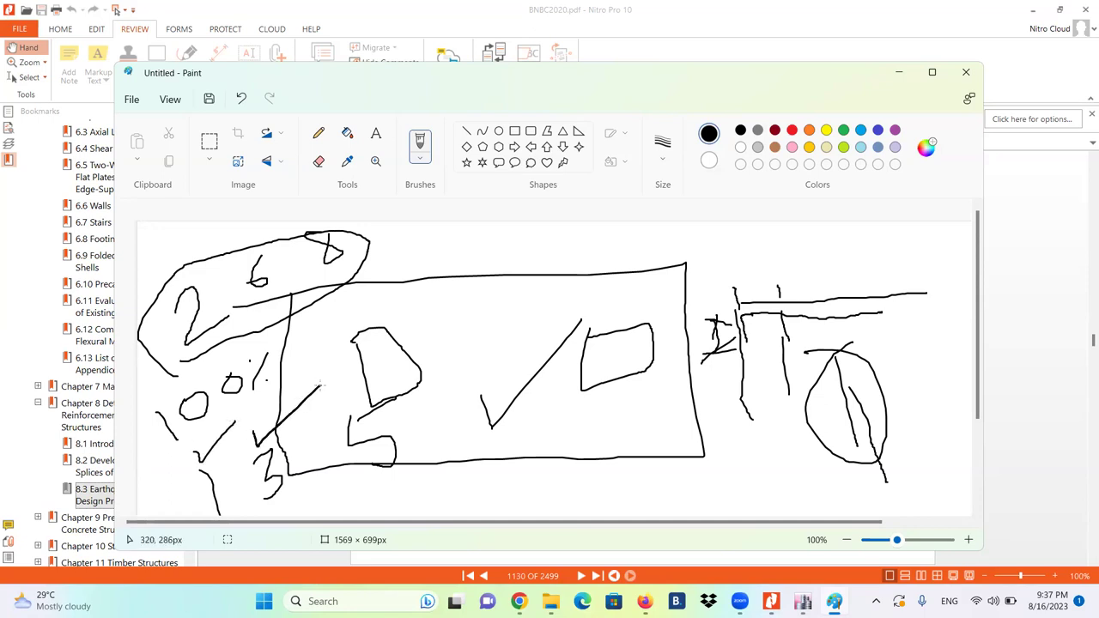
Add a stroke between the 1 and 3, circle those two numbers together, and circle the 5 separately.
{"action": "mouse_move", "coordinate": [265, 410]}
{"action": "left_mouse_down"}
{"action": "mouse_move", "coordinate": [219, 421]}
{"action": "mouse_move", "coordinate": [171, 479]}
{"action": "mouse_move", "coordinate": [207, 509]}
{"action": "mouse_move", "coordinate": [276, 512]}
{"action": "mouse_move", "coordinate": [322, 483]}
{"action": "mouse_move", "coordinate": [323, 438]}
{"action": "mouse_move", "coordinate": [298, 422]}
{"action": "mouse_move", "coordinate": [236, 413]}
{"action": "mouse_move", "coordinate": [239, 459]}
{"action": "mouse_move", "coordinate": [230, 449]}
{"action": "mouse_move", "coordinate": [255, 513]}
{"action": "left_mouse_up"}
{"action": "left_click_drag", "start_coordinate": [217, 454], "coordinate": [302, 417]}
{"action": "key", "text": "ctrl+z"}
{"action": "mouse_move", "coordinate": [178, 468]}
{"action": "left_mouse_down"}
{"action": "mouse_move", "coordinate": [184, 477]}
{"action": "mouse_move", "coordinate": [205, 457]}
{"action": "left_mouse_up"}
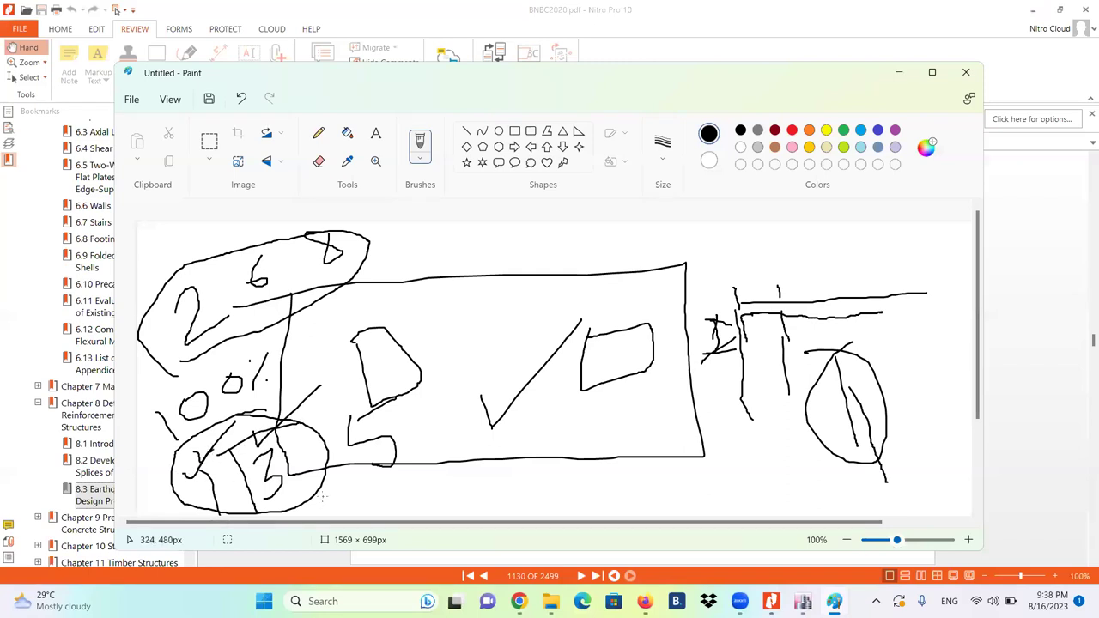
{"action": "mouse_move", "coordinate": [392, 393]}
{"action": "left_mouse_down"}
{"action": "mouse_move", "coordinate": [328, 421]}
{"action": "mouse_move", "coordinate": [353, 478]}
{"action": "mouse_move", "coordinate": [404, 478]}
{"action": "mouse_move", "coordinate": [425, 397]}
{"action": "mouse_move", "coordinate": [374, 390]}
{"action": "left_mouse_up"}
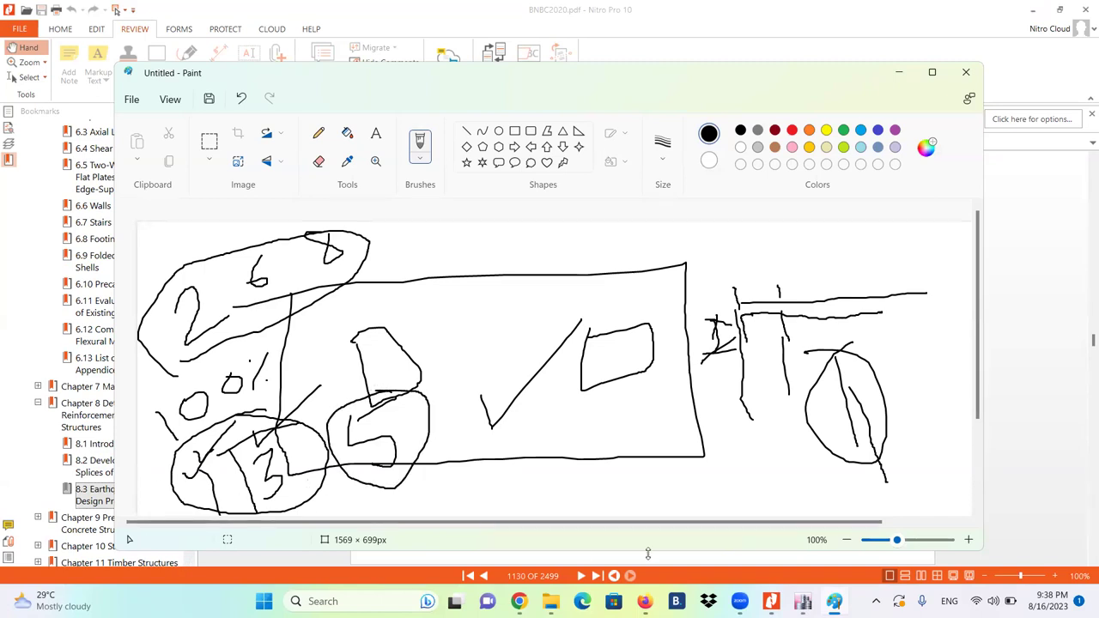
Switch to the browser and show the syllabus list on the RCC building design course page.
{"action": "key", "text": "alt+Tab"}
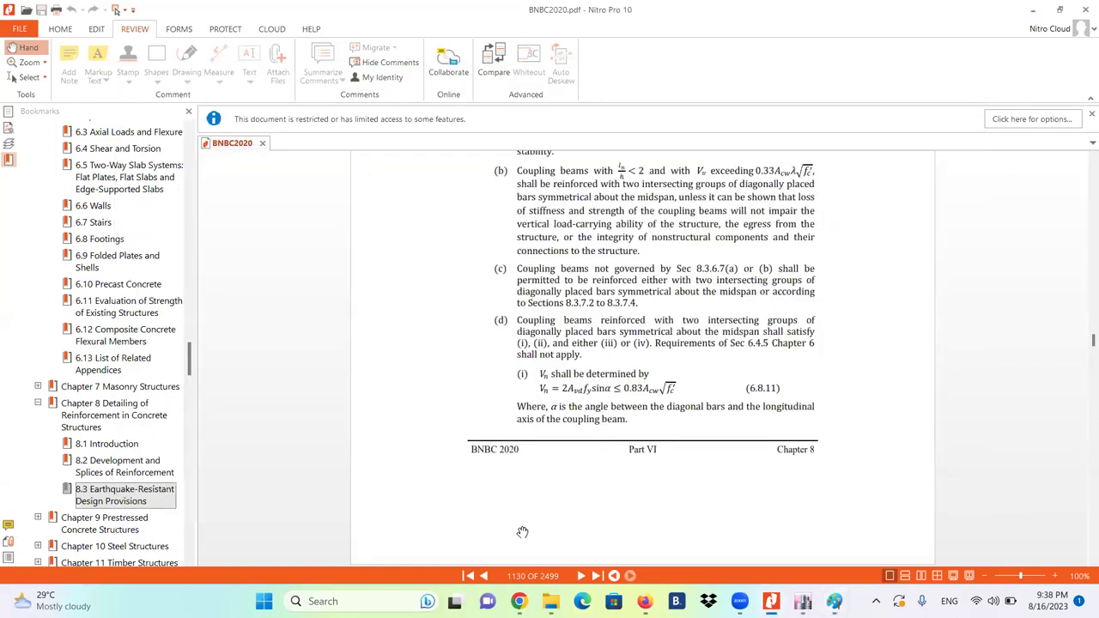
{"action": "key", "text": "alt+Tab"}
{"action": "scroll", "coordinate": [212, 366], "scroll_direction": "down", "scroll_amount": 3}
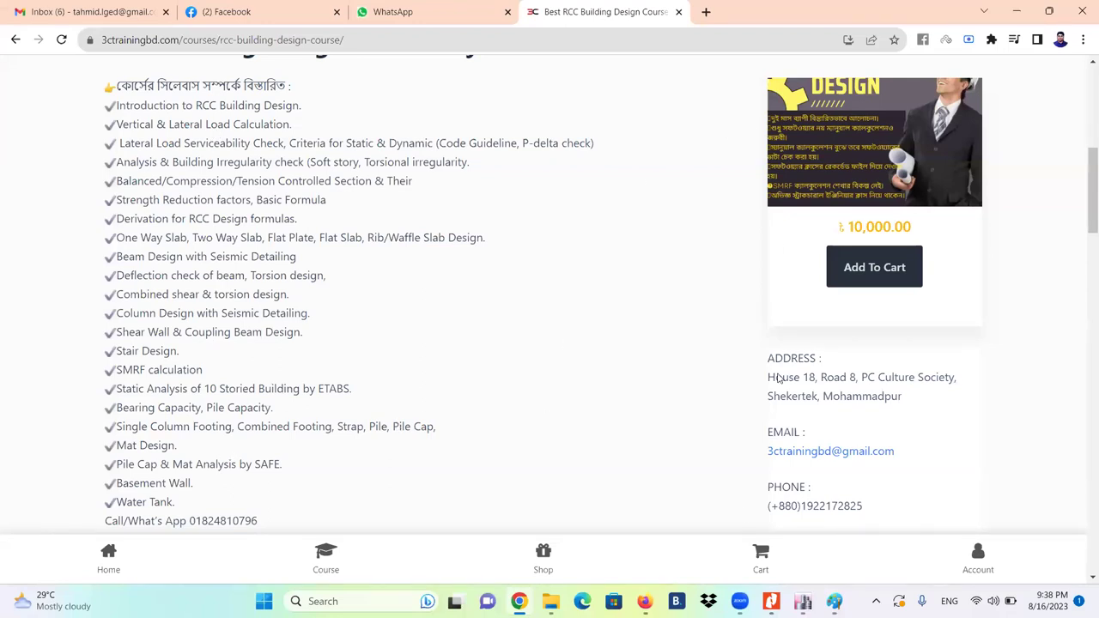
Switch to the BNBC2020 PDF and review its bookmark outline from Part I through the Part VI Structural Design chapters.
{"action": "mouse_move", "coordinate": [771, 601]}
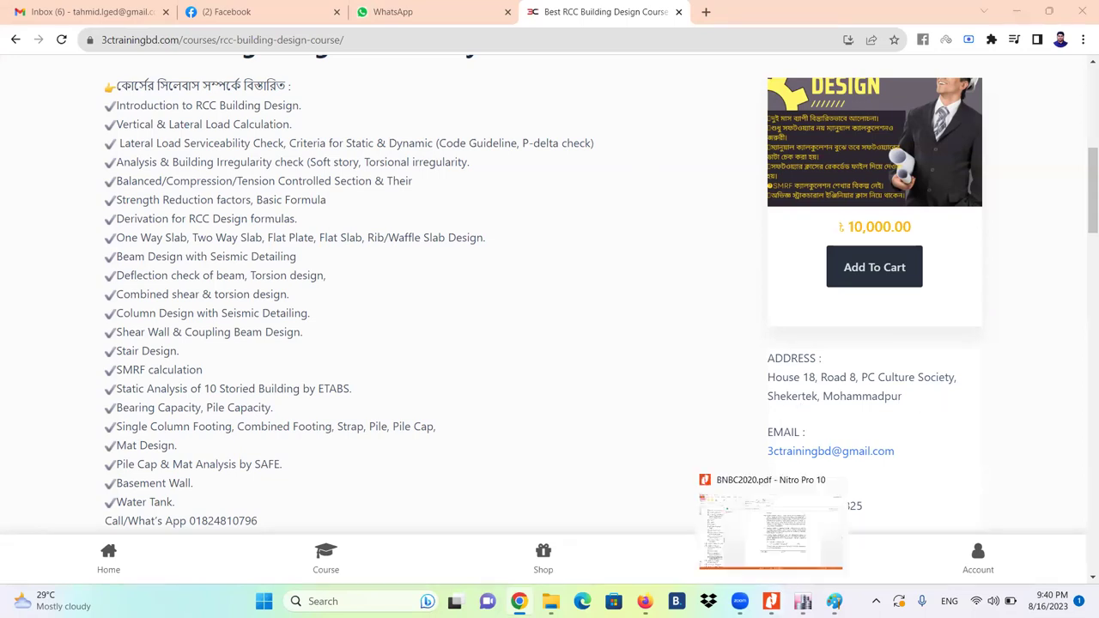
{"action": "left_click", "coordinate": [771, 601]}
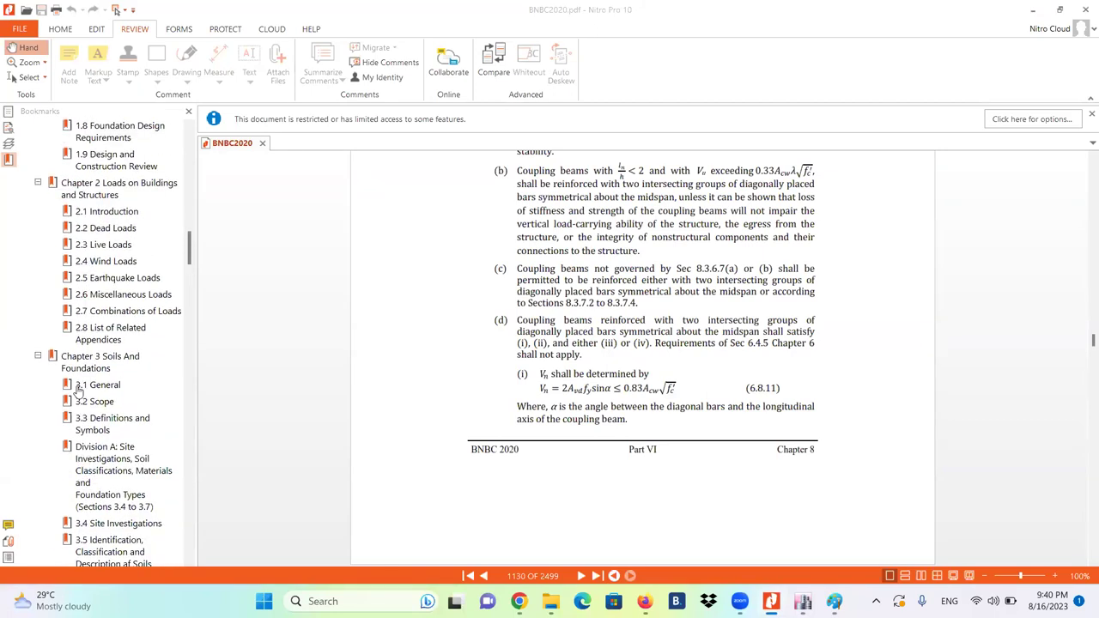
{"action": "scroll", "coordinate": [78, 387], "scroll_direction": "up", "scroll_amount": 15}
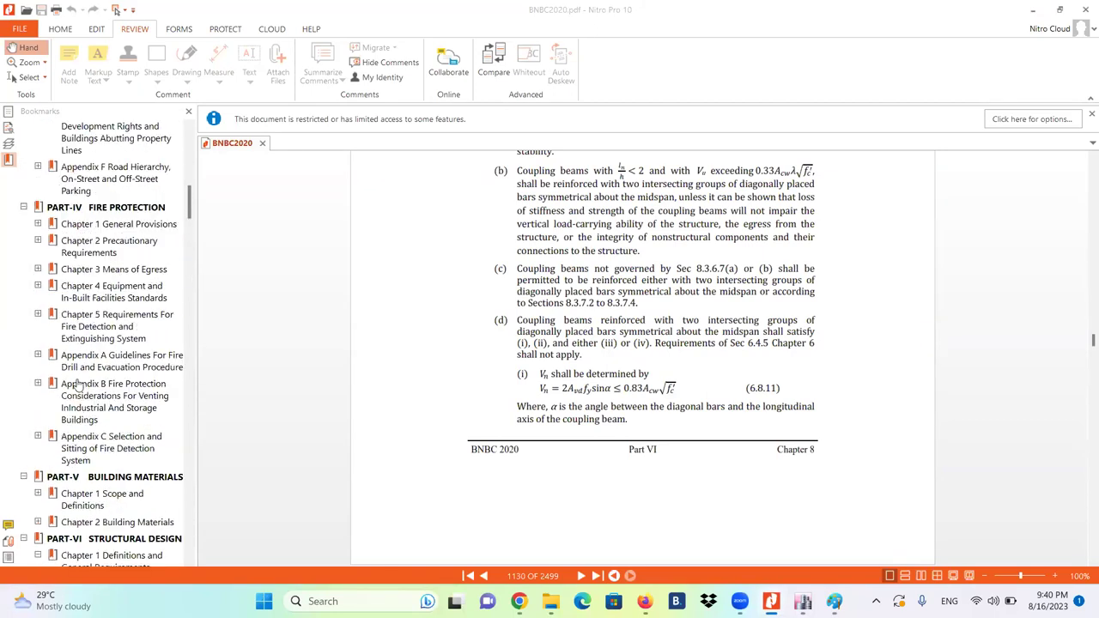
{"action": "scroll", "coordinate": [78, 384], "scroll_direction": "up", "scroll_amount": 10}
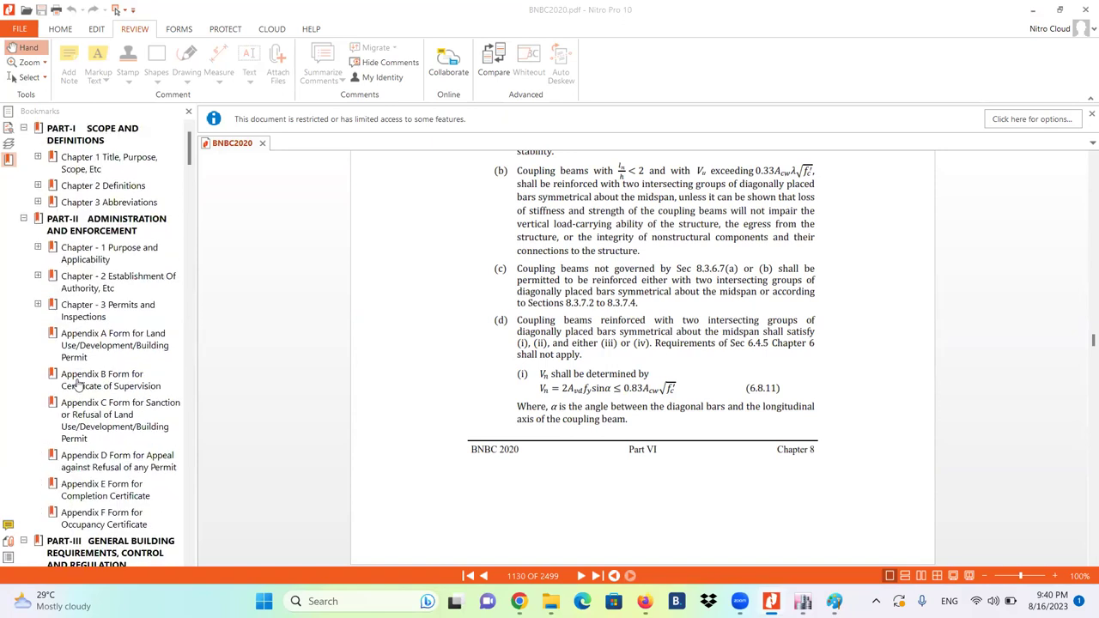
{"action": "scroll", "coordinate": [151, 347], "scroll_direction": "down", "scroll_amount": 5}
{"action": "scroll", "coordinate": [151, 347], "scroll_direction": "down", "scroll_amount": 20}
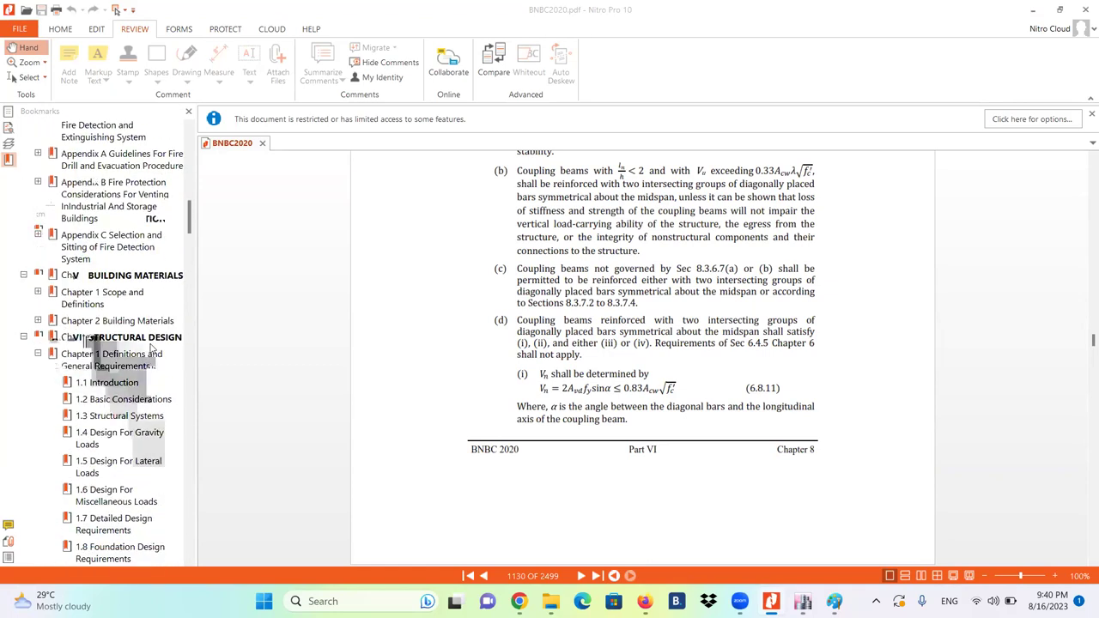
{"action": "scroll", "coordinate": [151, 348], "scroll_direction": "down", "scroll_amount": 3}
{"action": "scroll", "coordinate": [150, 347], "scroll_direction": "down", "scroll_amount": 2}
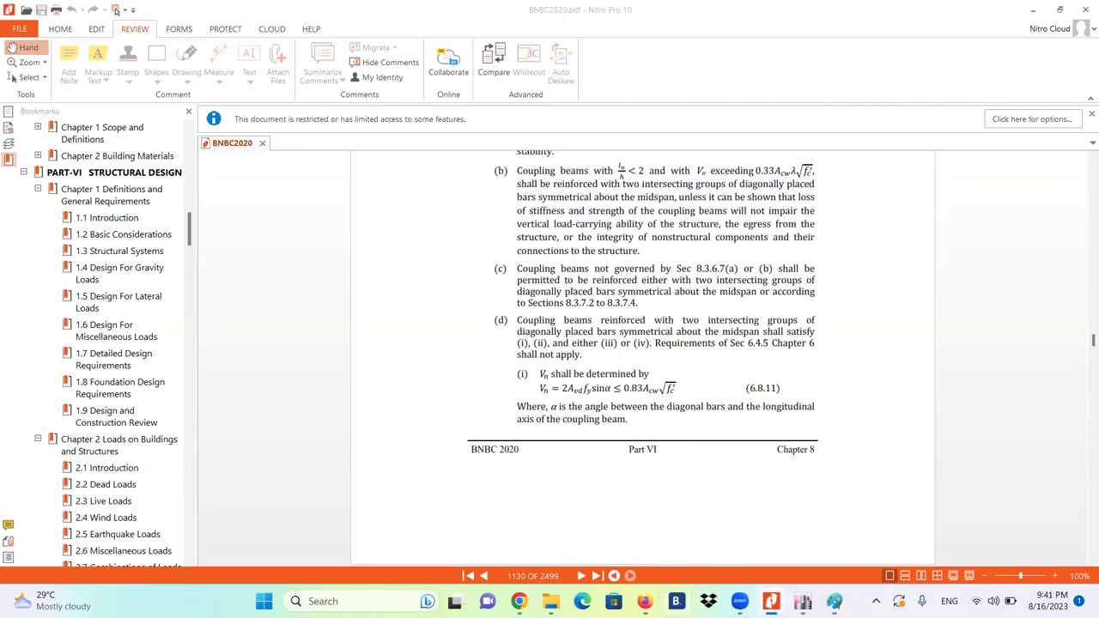
Revisit the course syllabus in the browser, switch to ETABS and review the Define commands, including Spring Properties.
{"action": "mouse_move", "coordinate": [771, 601]}
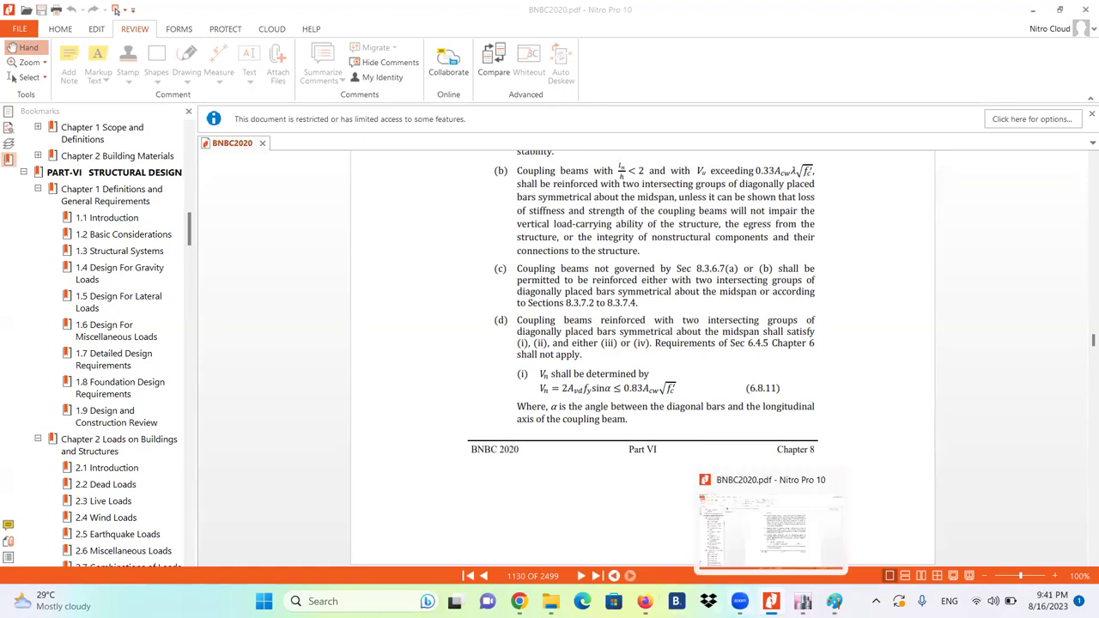
{"action": "left_click", "coordinate": [519, 601]}
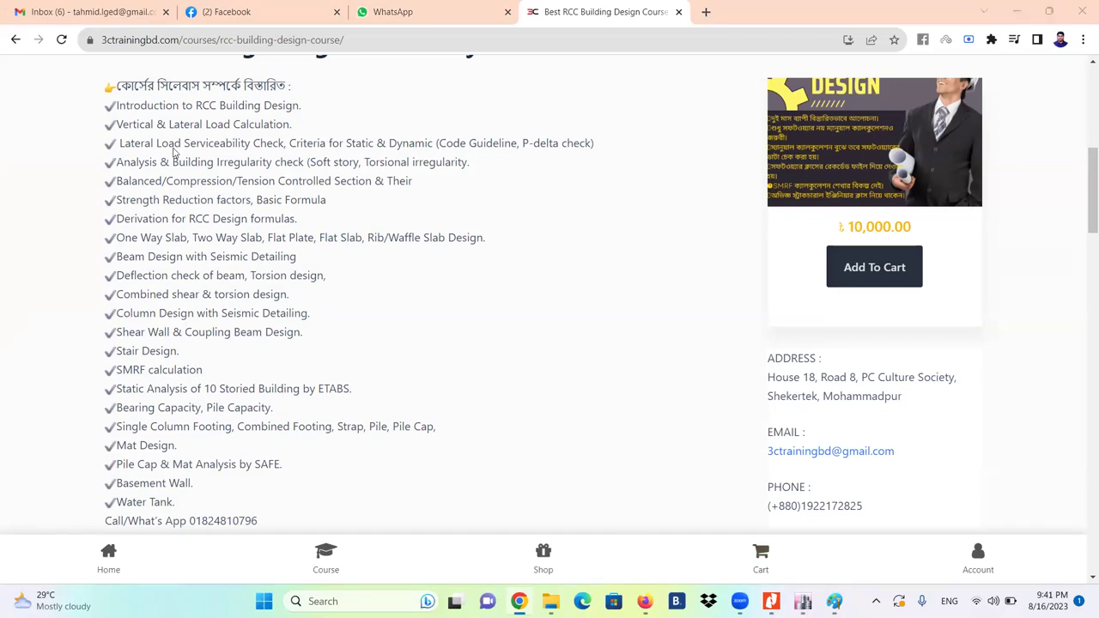
{"action": "key", "text": "alt+Tab"}
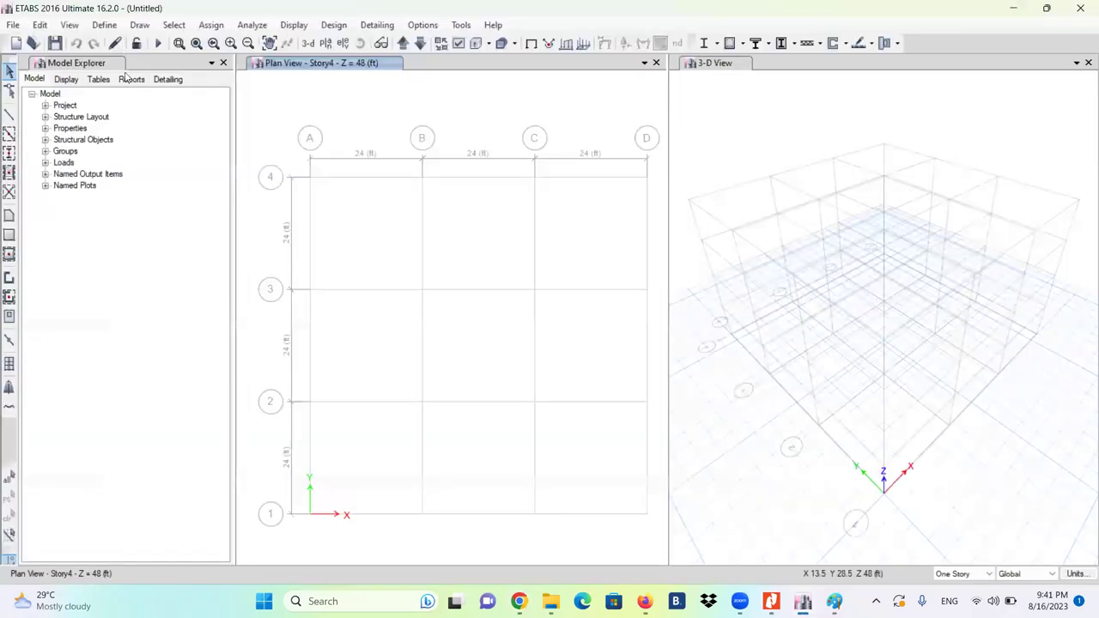
{"action": "left_click", "coordinate": [104, 25]}
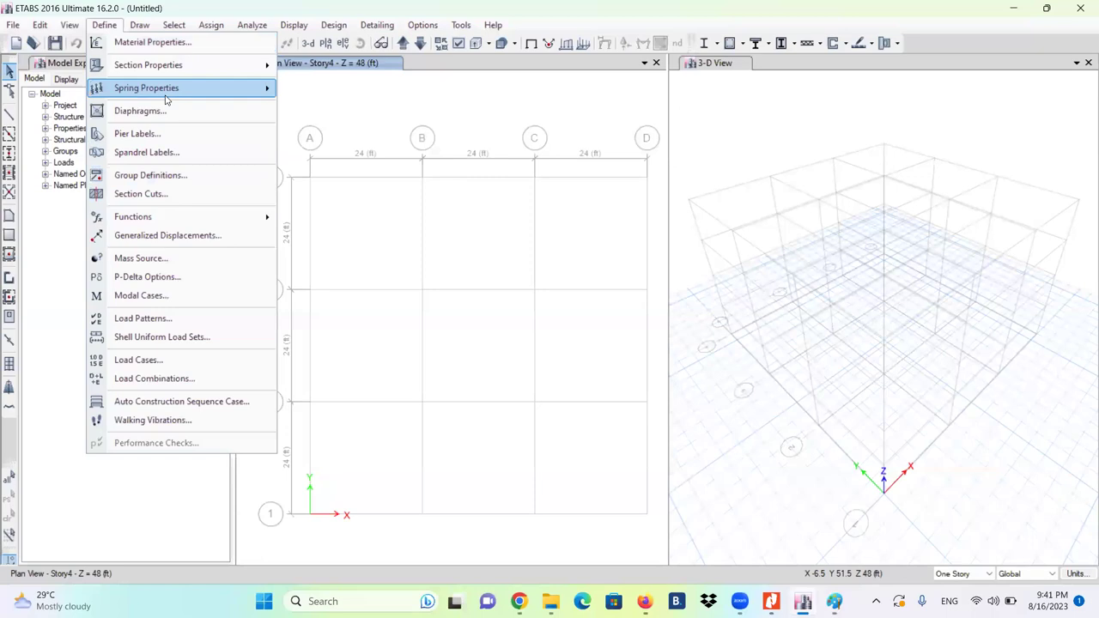
{"action": "mouse_move", "coordinate": [165, 99]}
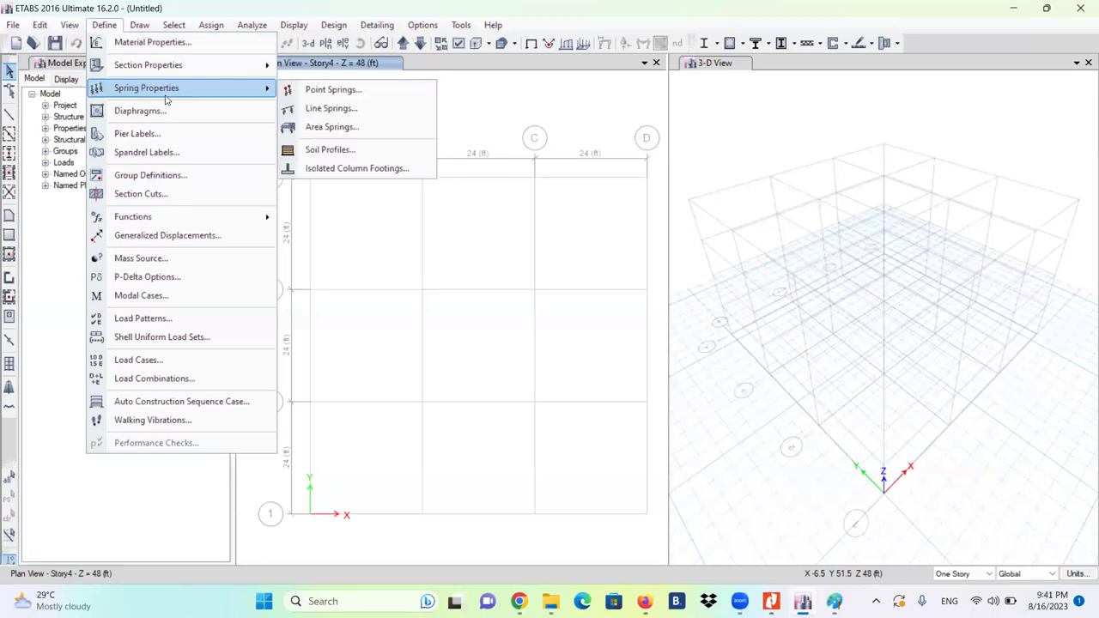
{"action": "mouse_move", "coordinate": [169, 72]}
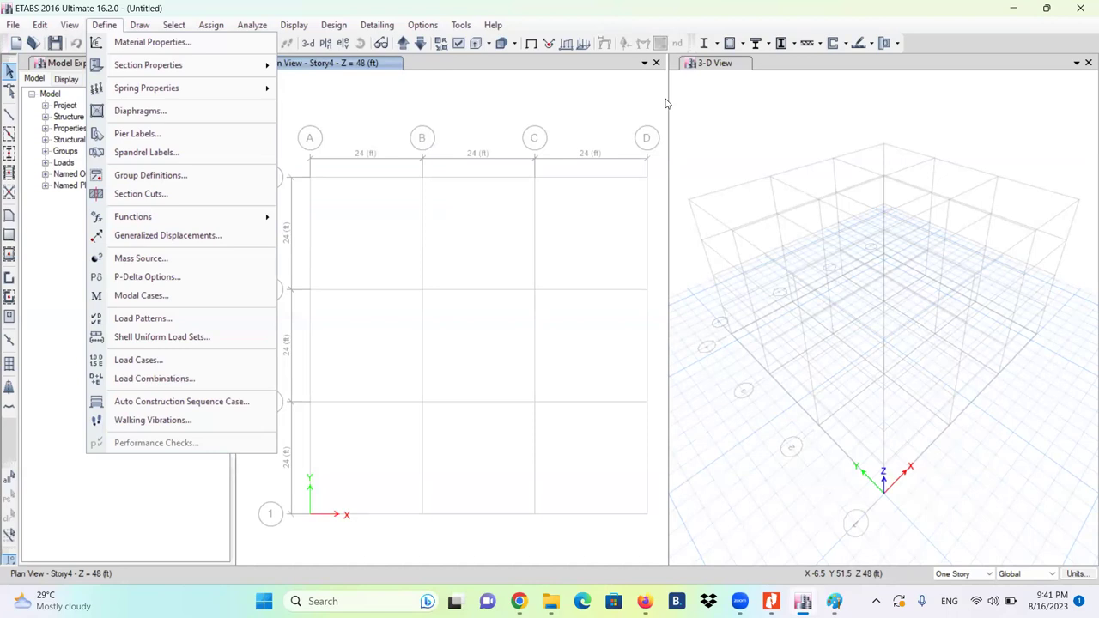
{"action": "key", "text": "Escape"}
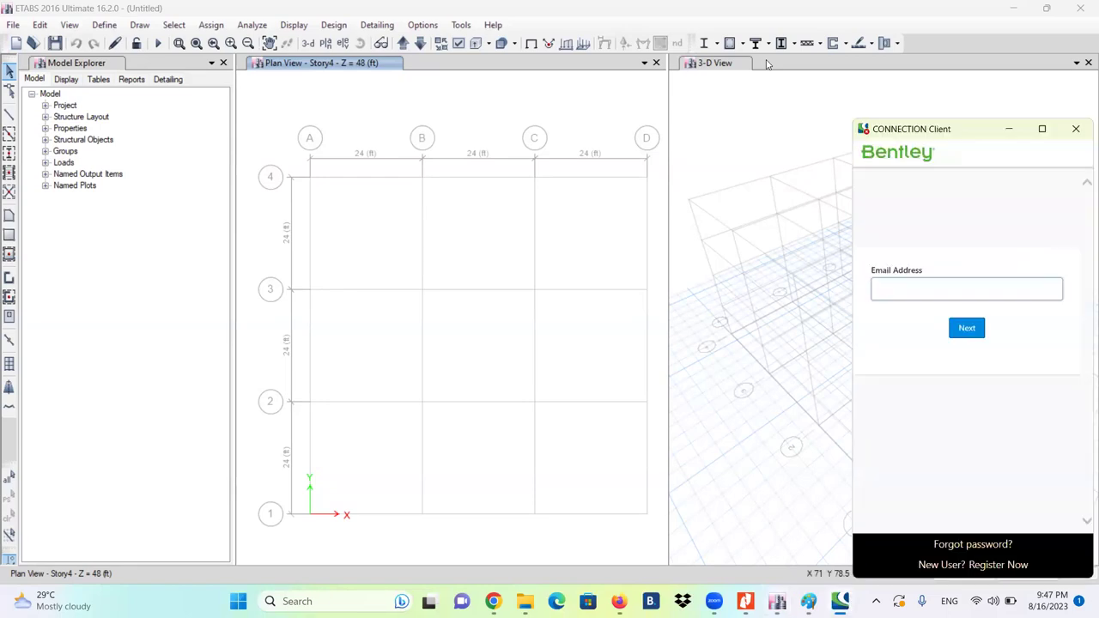
Close the Bentley CONNECTION Client sign-in window.
{"action": "left_click", "coordinate": [1075, 129]}
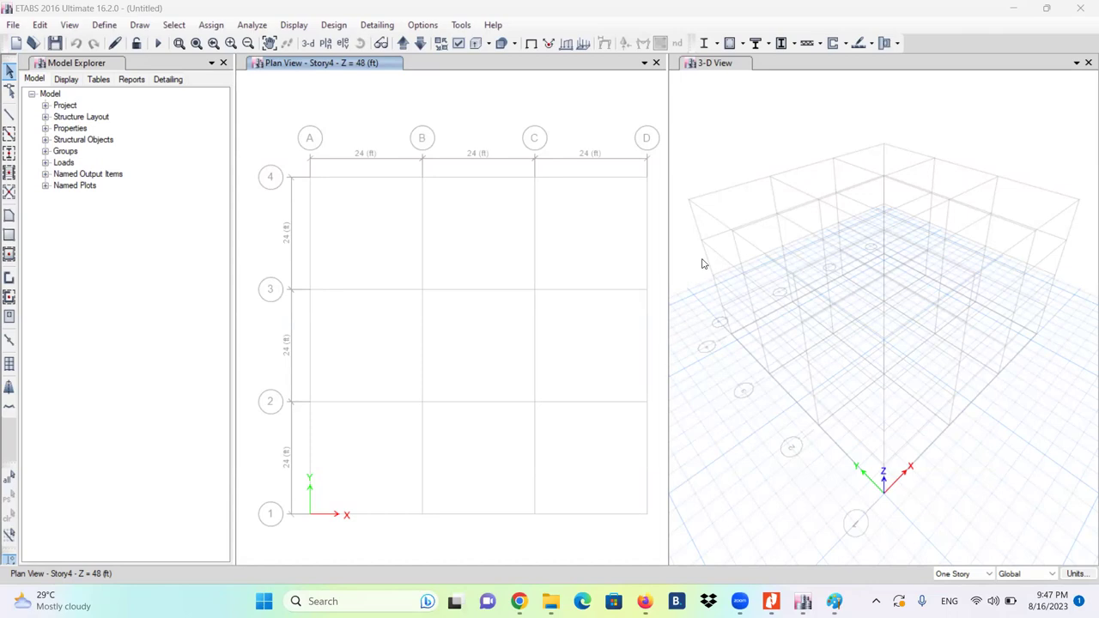
Check the open WhatsApp group chat in Firefox and return to ETABS.
{"action": "mouse_move", "coordinate": [520, 601]}
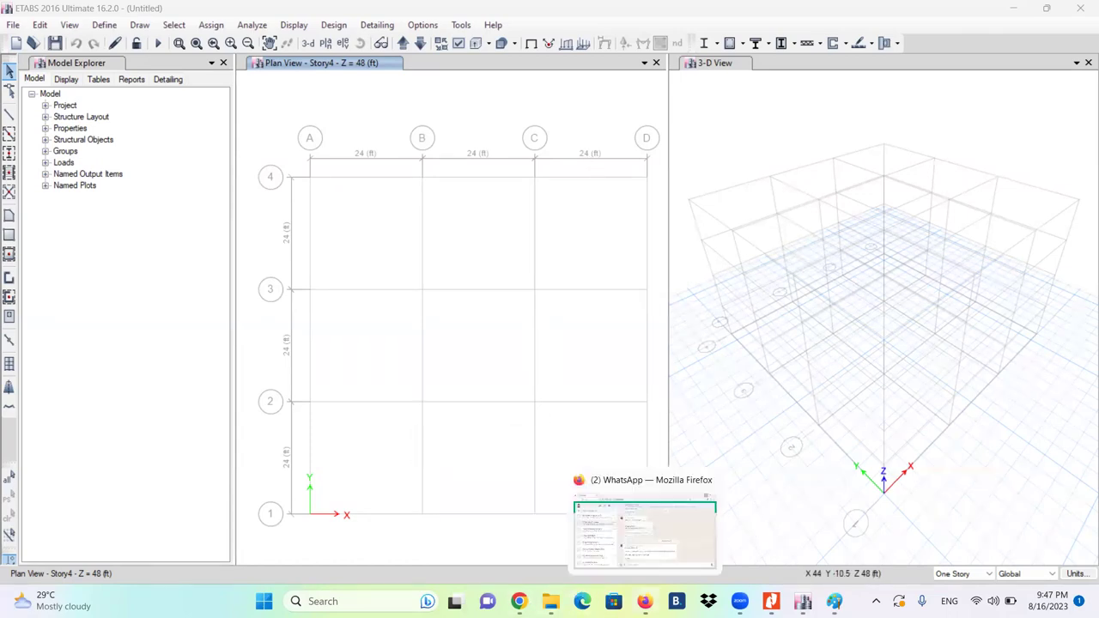
{"action": "left_click", "coordinate": [645, 601]}
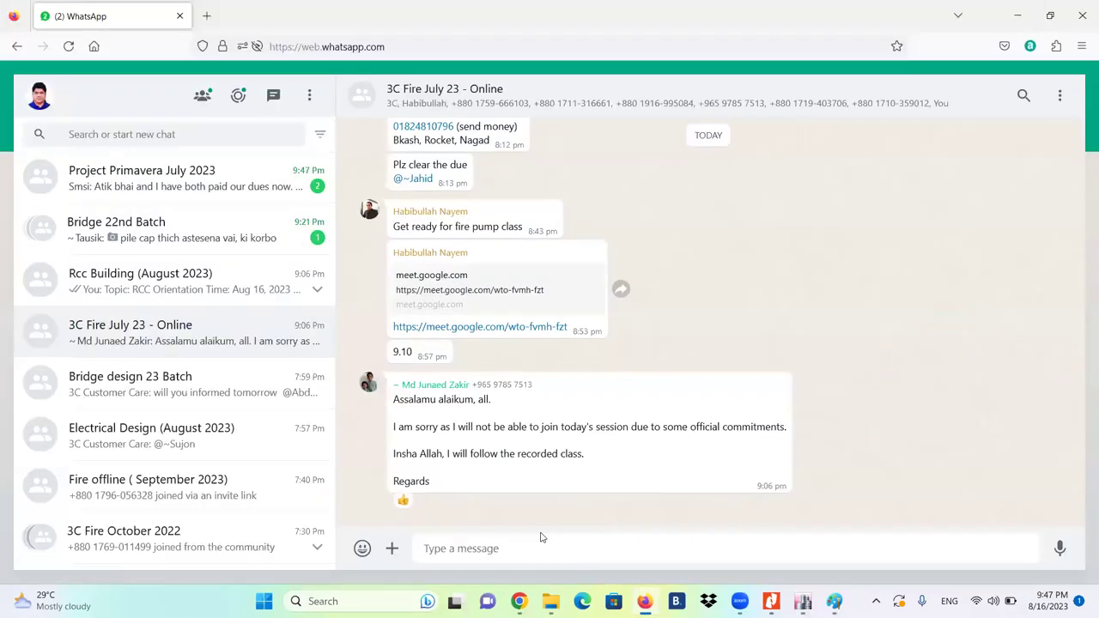
{"action": "left_click", "coordinate": [645, 601]}
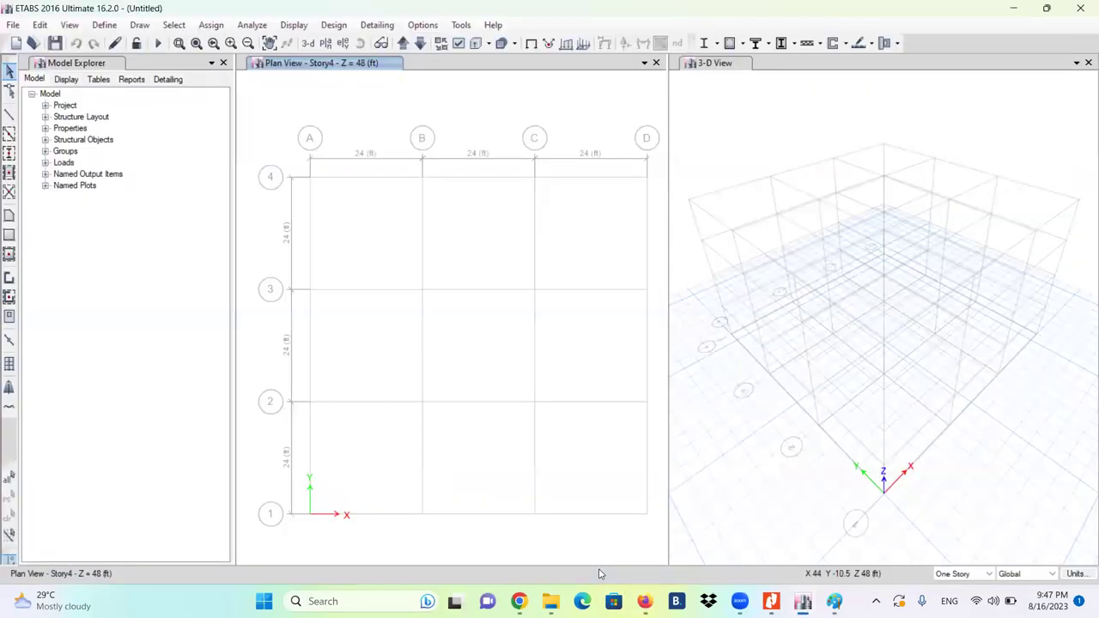